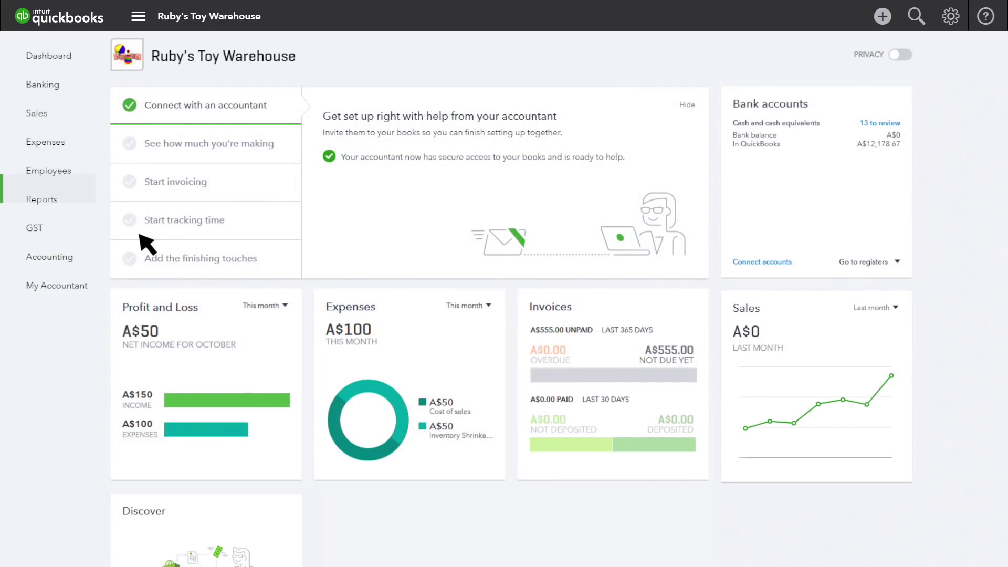
# Step: Start the BAS setup with GST on the cash basis, lodged quarterly
pyautogui.click(60, 226)
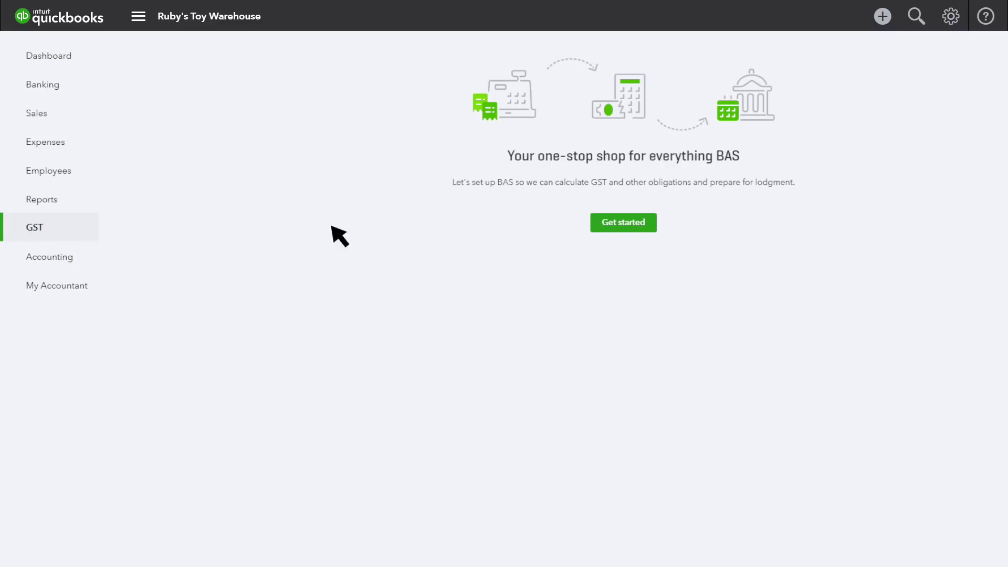
pyautogui.click(622, 223)
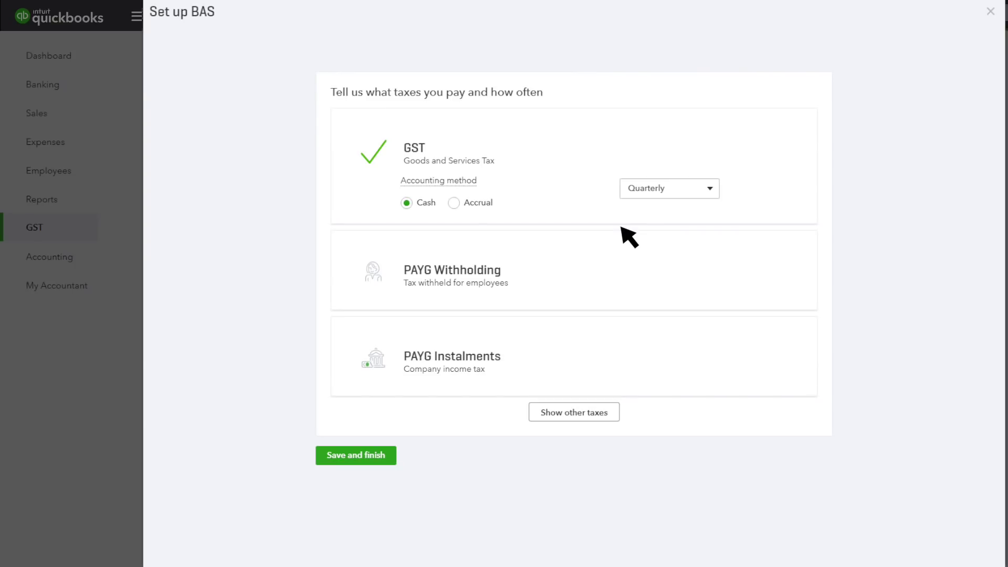
pyautogui.click(454, 203)
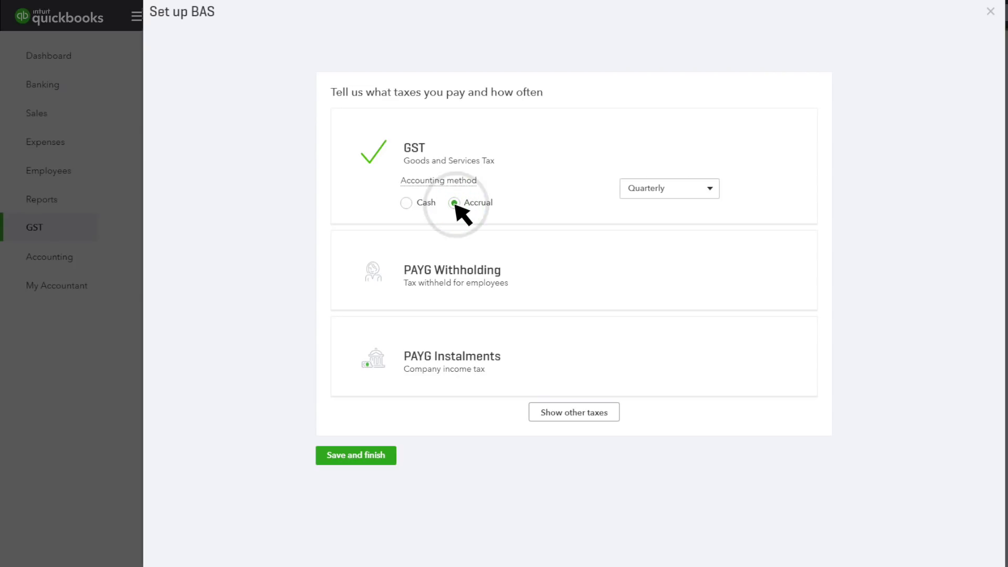
pyautogui.click(710, 189)
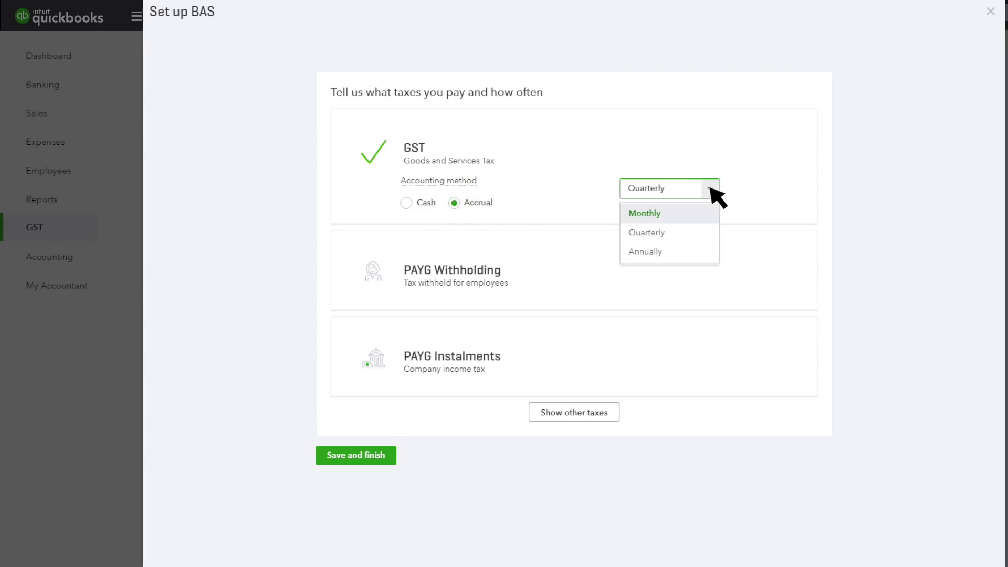
pyautogui.click(709, 231)
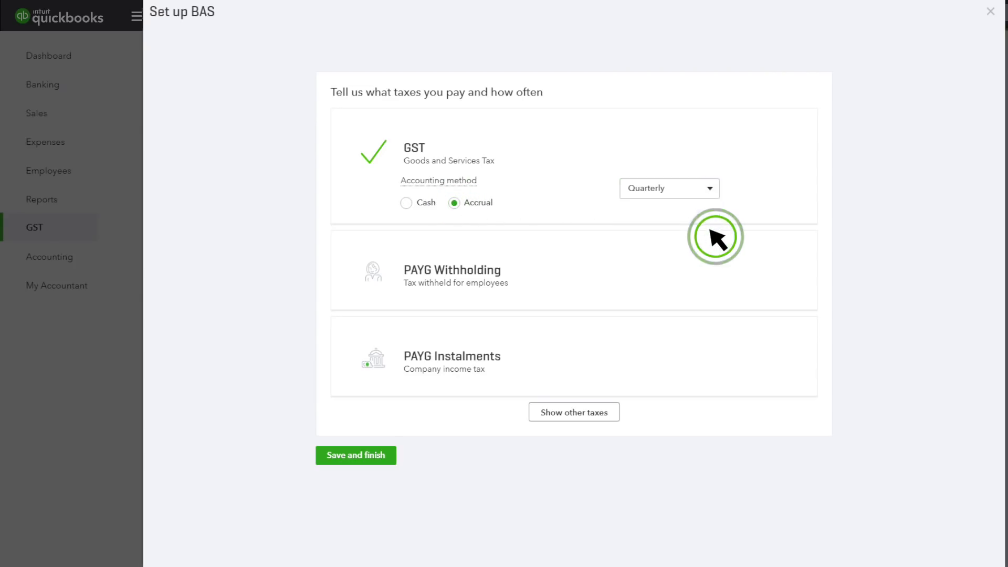
# Step: Track PAYG Withholding monthly and PAYG Instalments by amount, quarterly
pyautogui.click(436, 295)
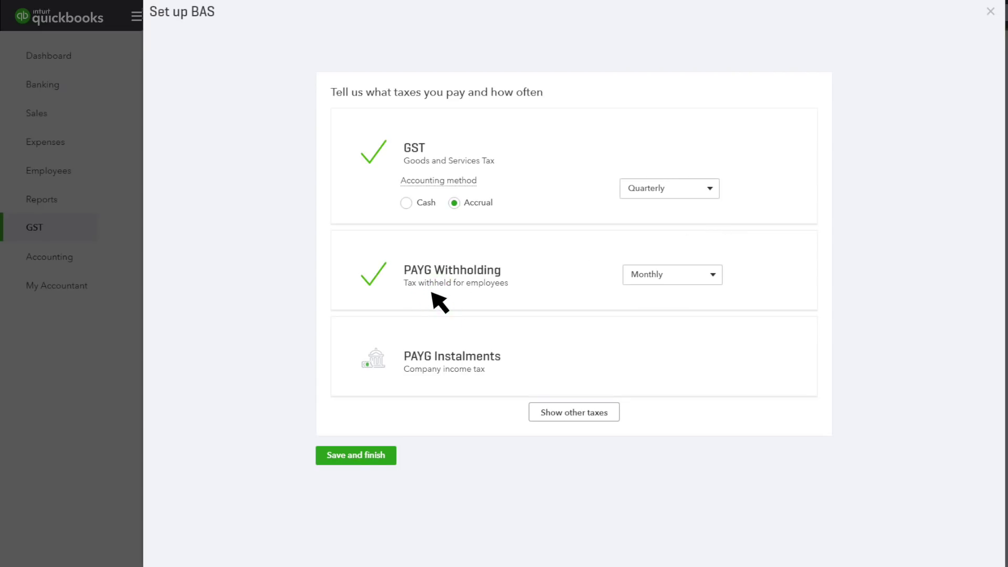
pyautogui.click(714, 275)
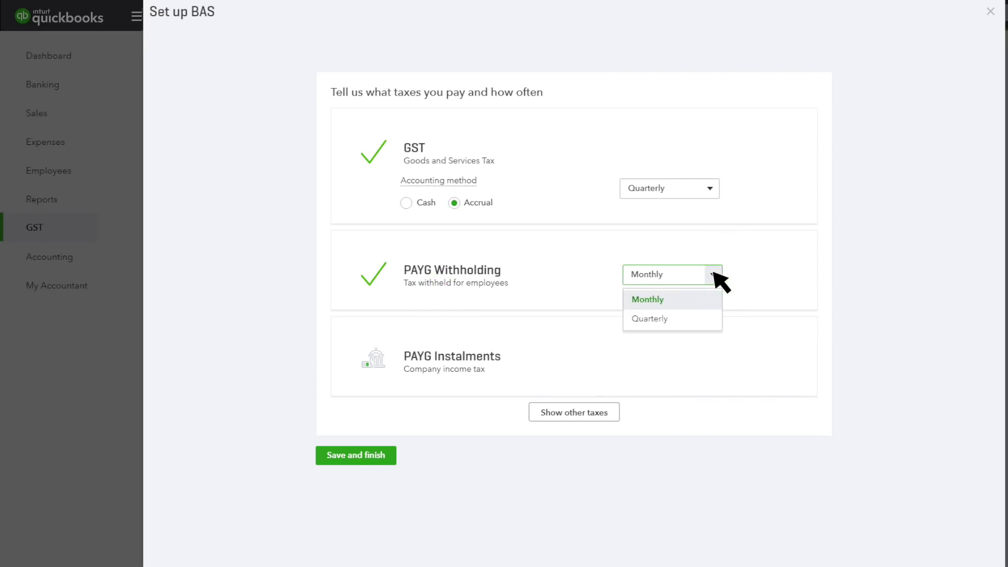
pyautogui.click(717, 303)
pyautogui.click(441, 383)
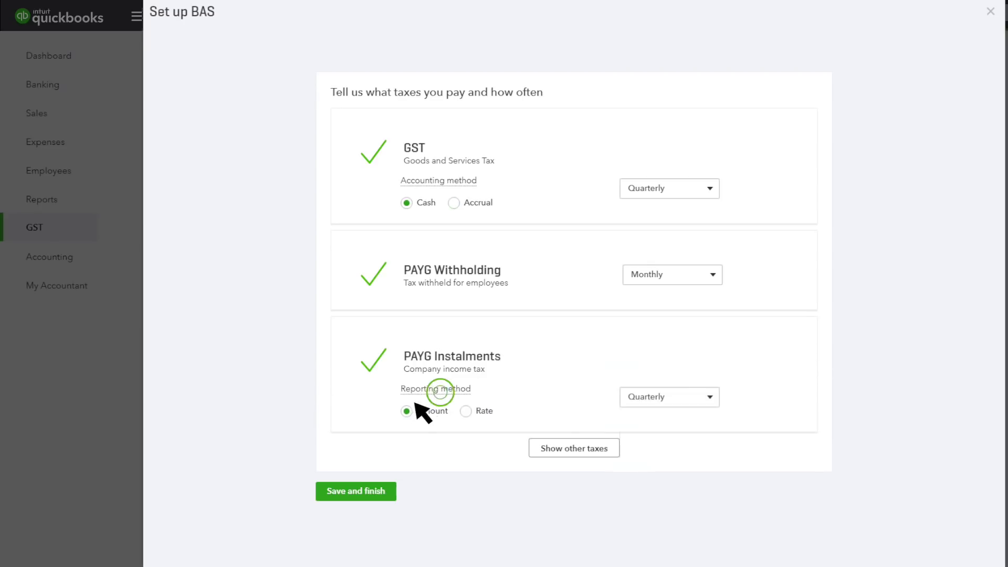
pyautogui.click(708, 397)
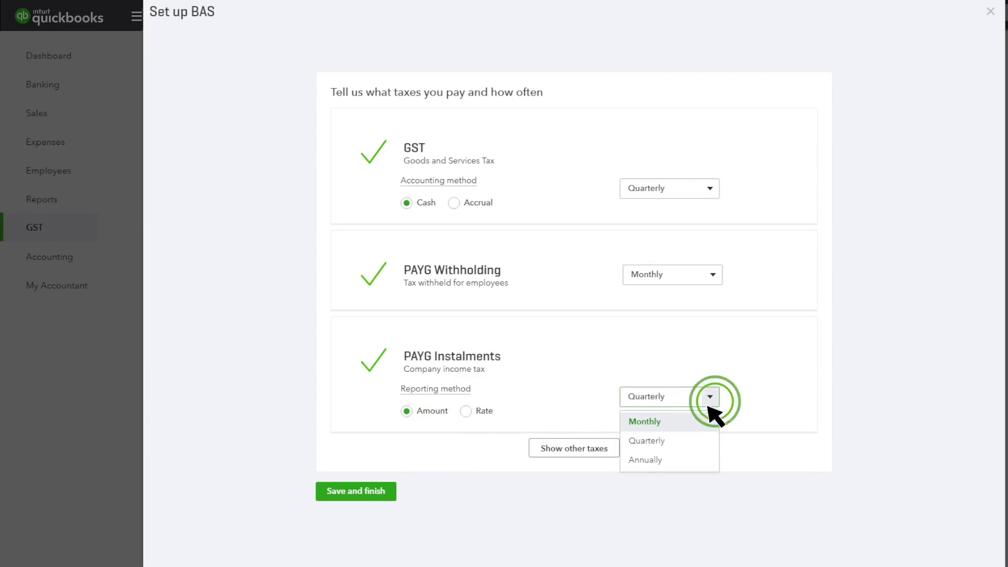
pyautogui.click(706, 439)
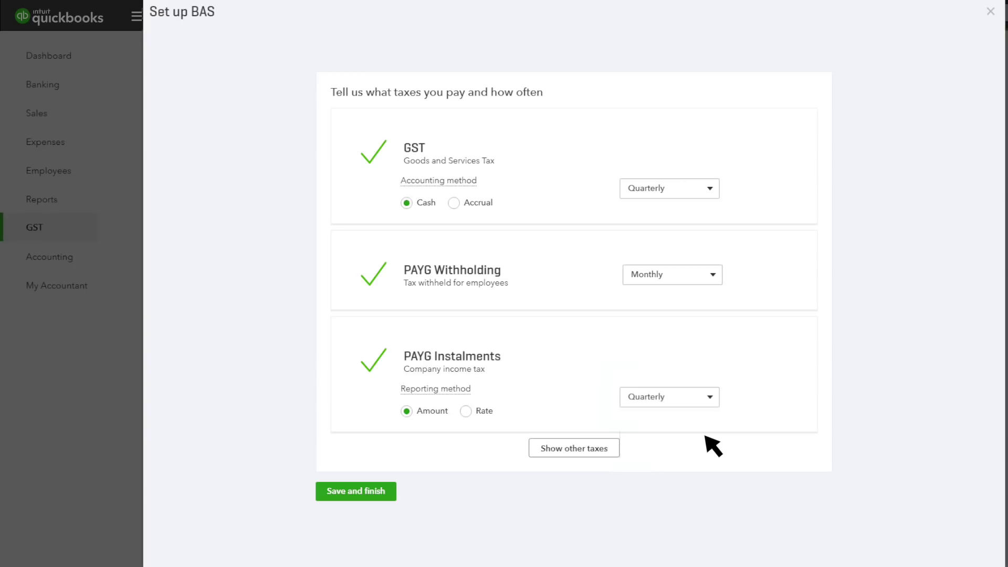
# Step: Save and finish the BAS setup, then check the GST tax rates
pyautogui.click(345, 492)
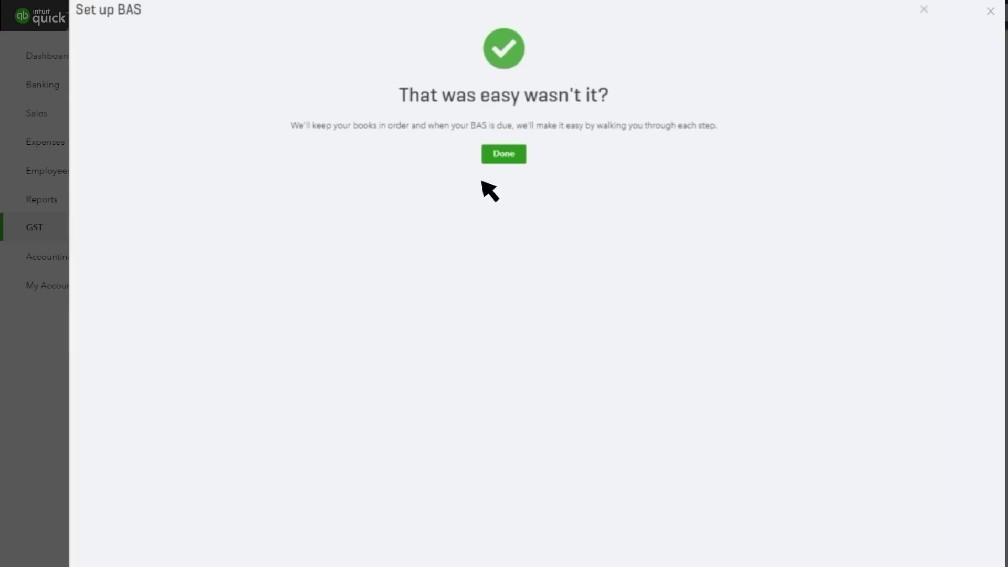
pyautogui.click(499, 159)
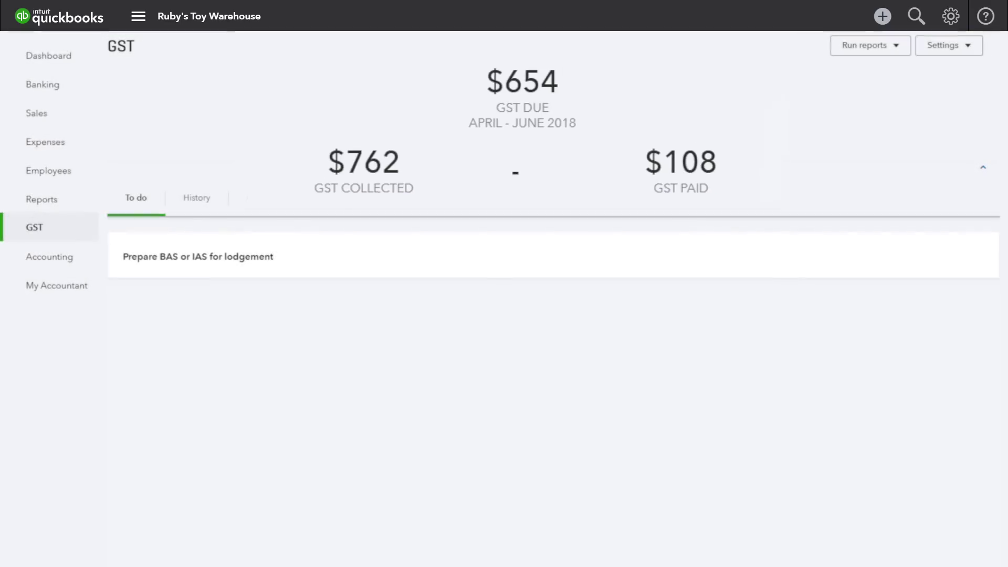
pyautogui.click(967, 46)
pyautogui.click(971, 96)
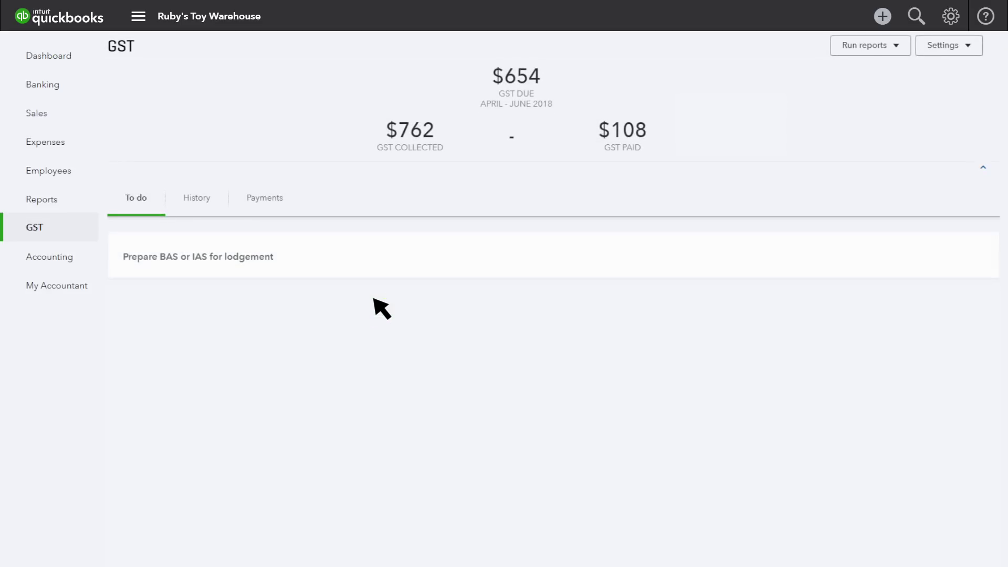
# Step: Review and save the GST tax settings, then head to Accounting's Chart of Accounts
pyautogui.click(975, 52)
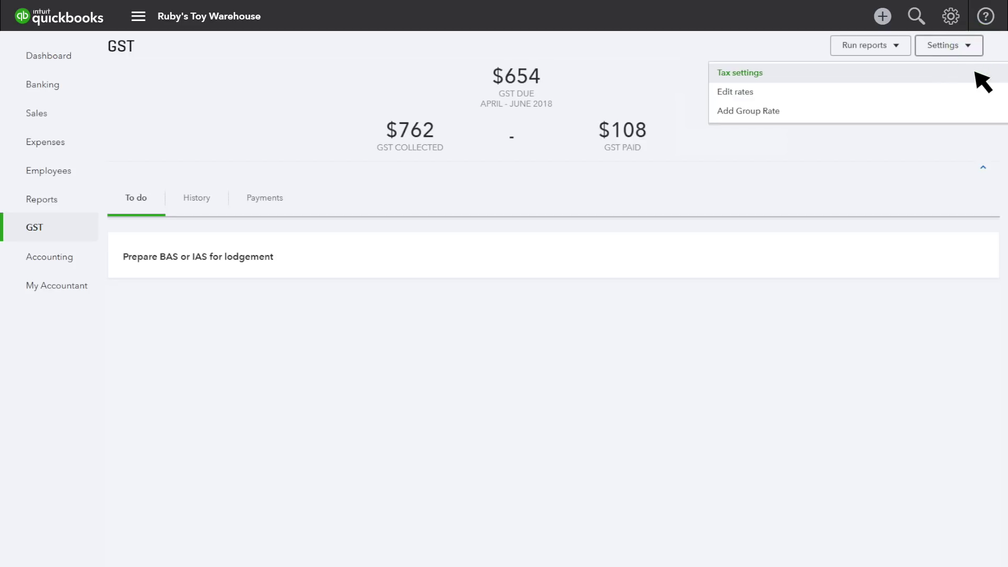
pyautogui.click(880, 74)
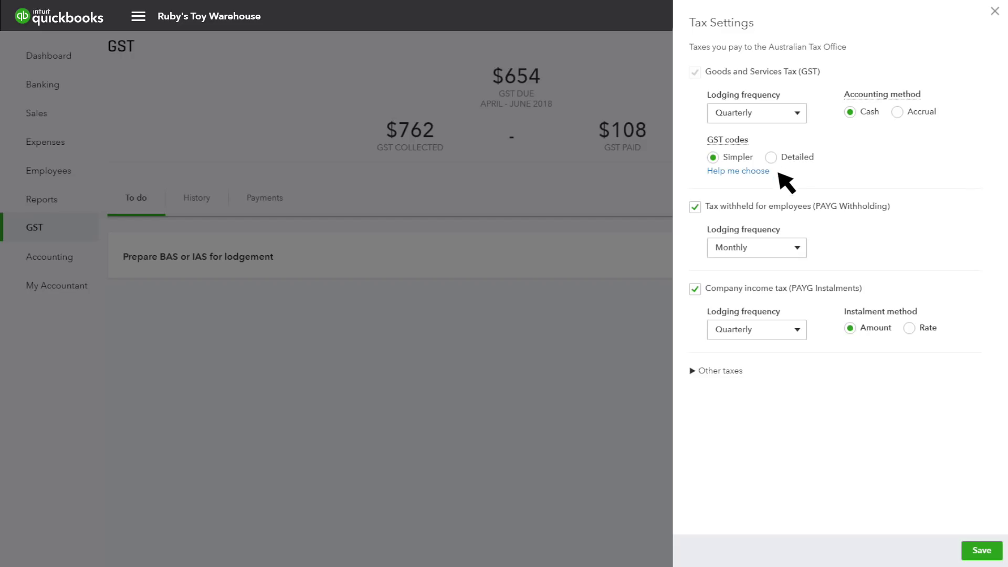
pyautogui.click(980, 551)
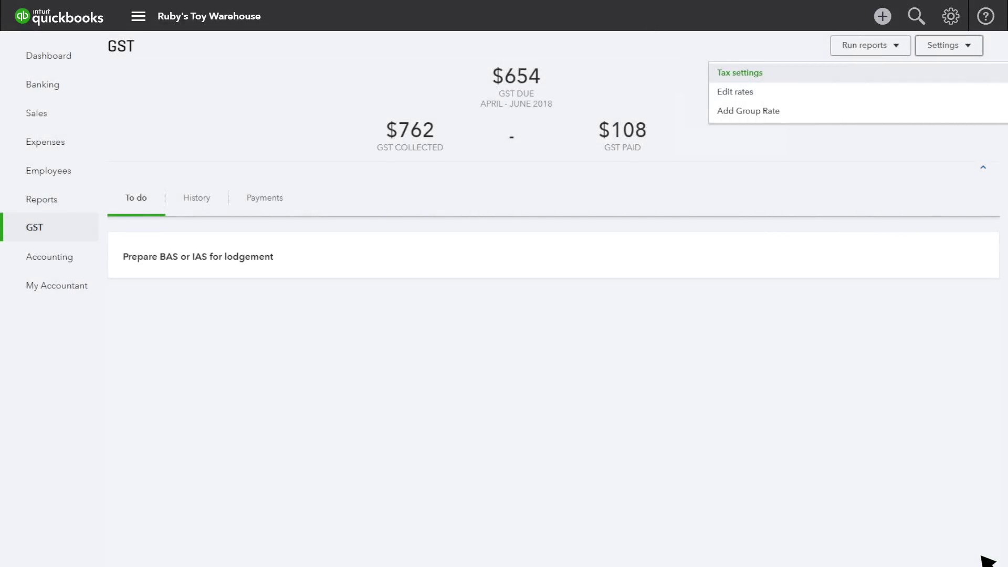
pyautogui.click(75, 255)
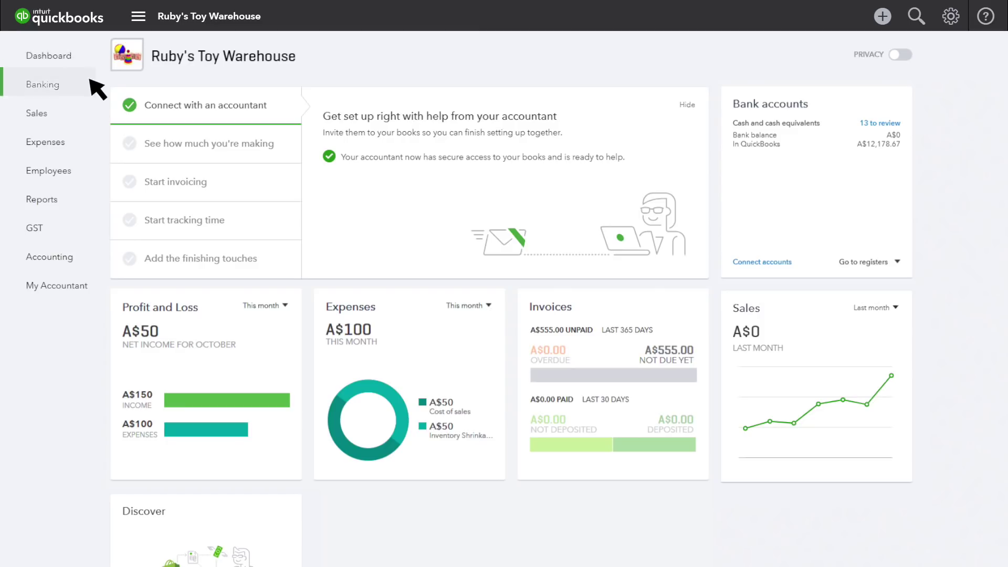
# Step: Begin Connect the ATO from the GST overview and expand the ATO Access Manager instructions
pyautogui.click(92, 228)
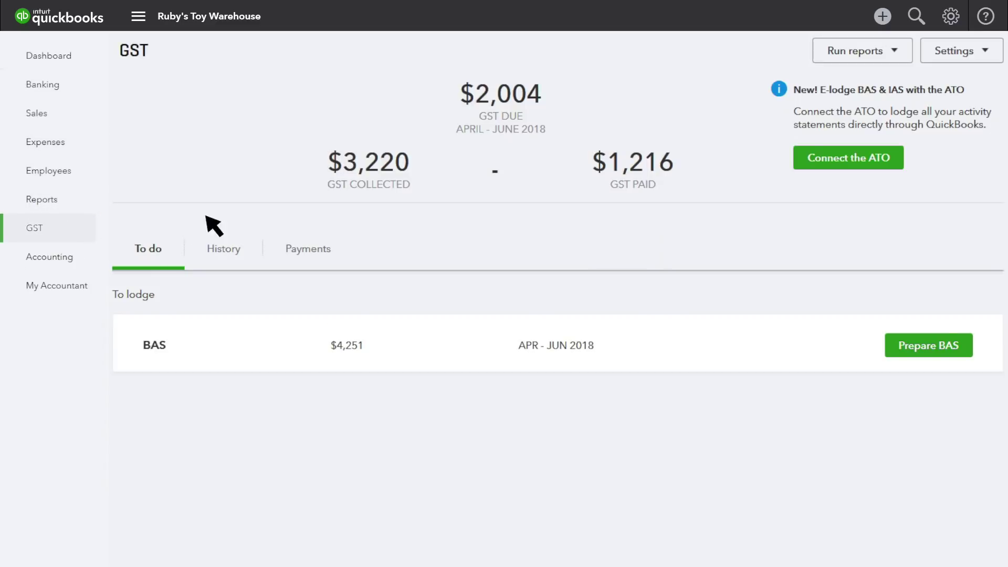
pyautogui.click(856, 163)
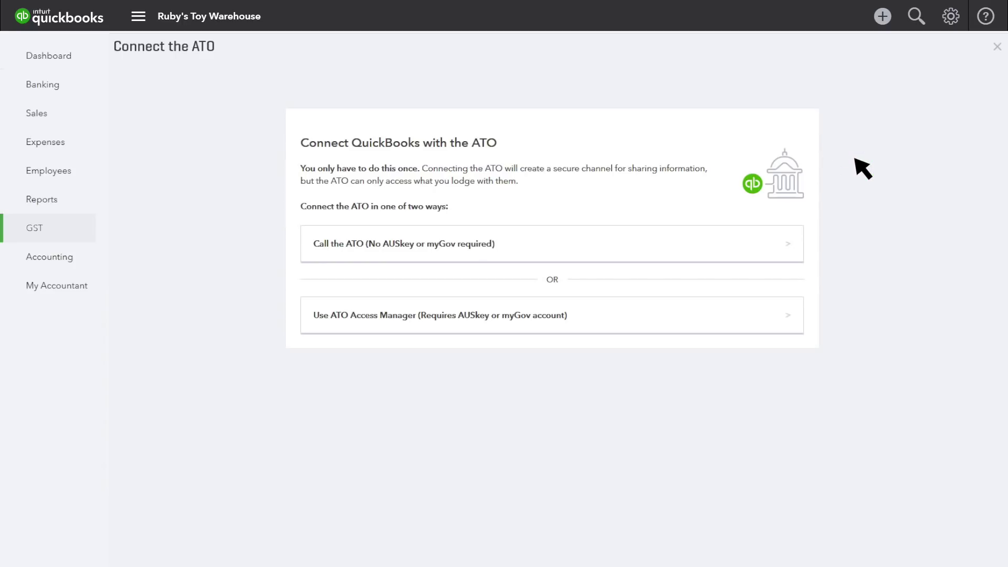
pyautogui.click(782, 247)
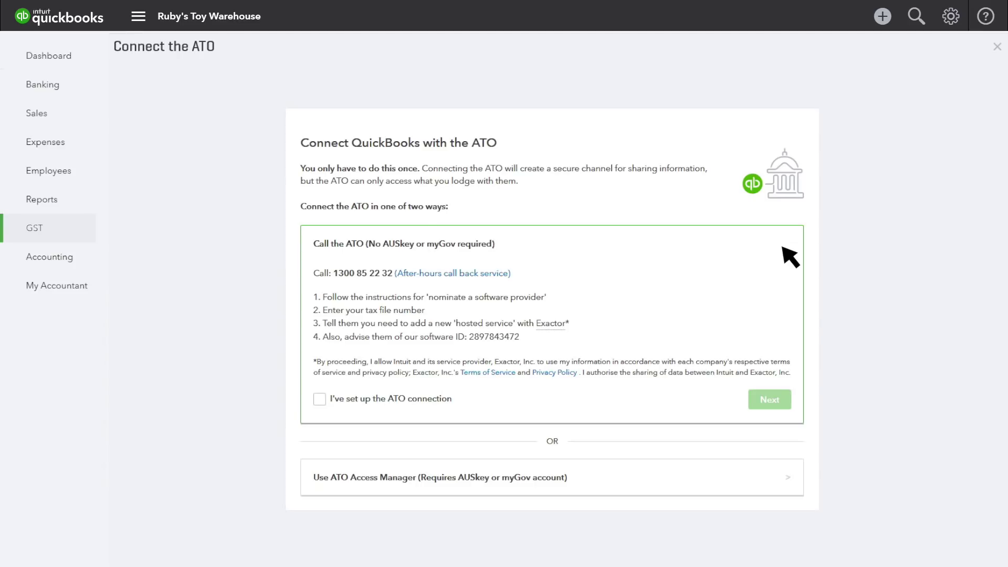
pyautogui.click(788, 479)
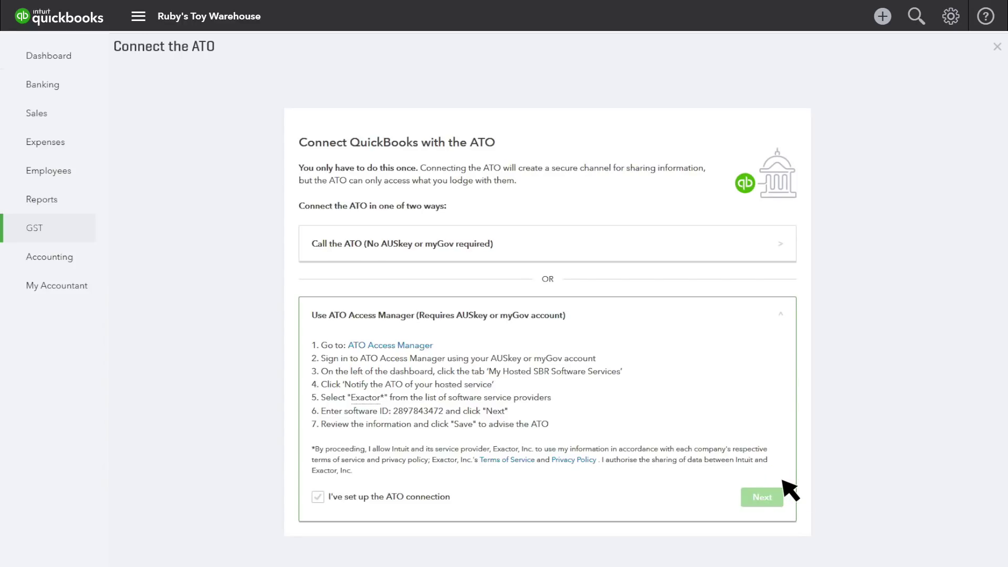
pyautogui.click(391, 345)
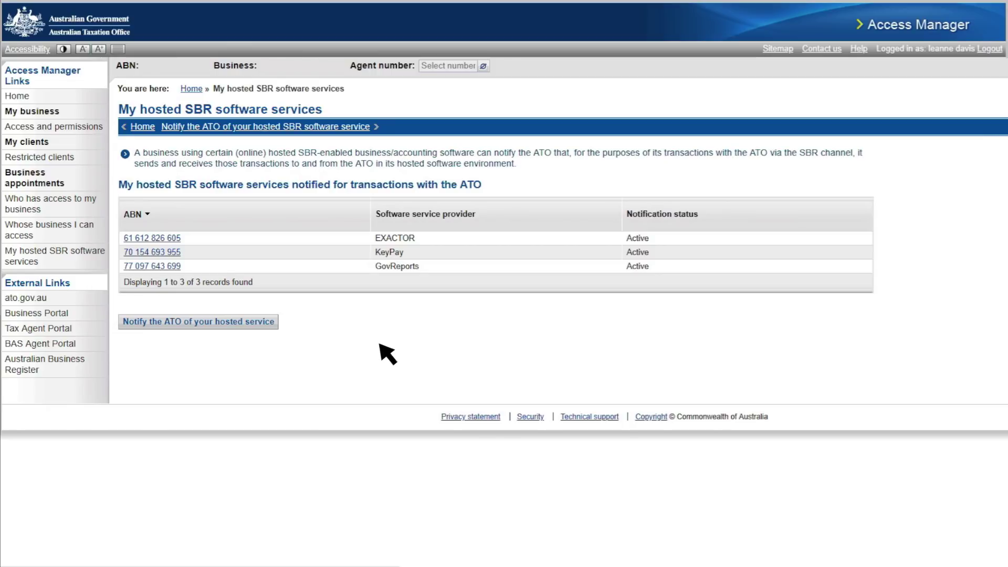
pyautogui.click(193, 321)
pyautogui.click(321, 308)
pyautogui.hotkey('ctrl', 'v')
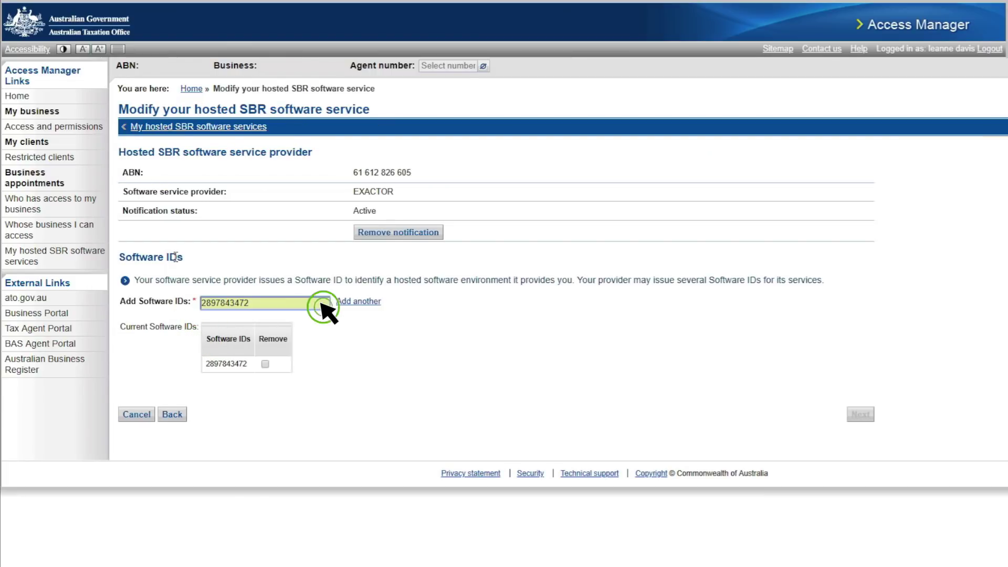
pyautogui.click(859, 415)
pyautogui.click(856, 447)
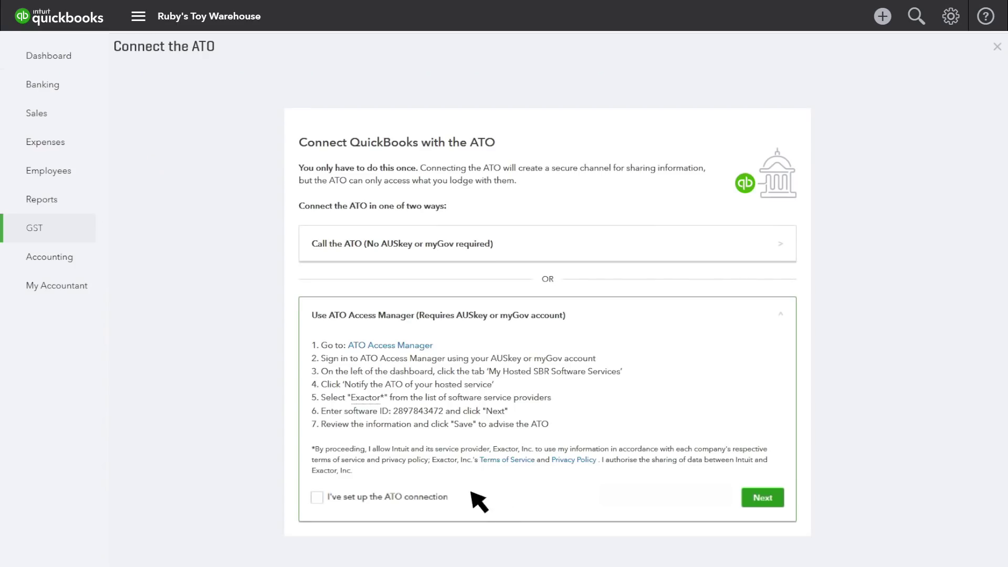
# Step: Confirm the ATO connection is set up to enable e-lodgement
pyautogui.click(317, 497)
pyautogui.click(762, 497)
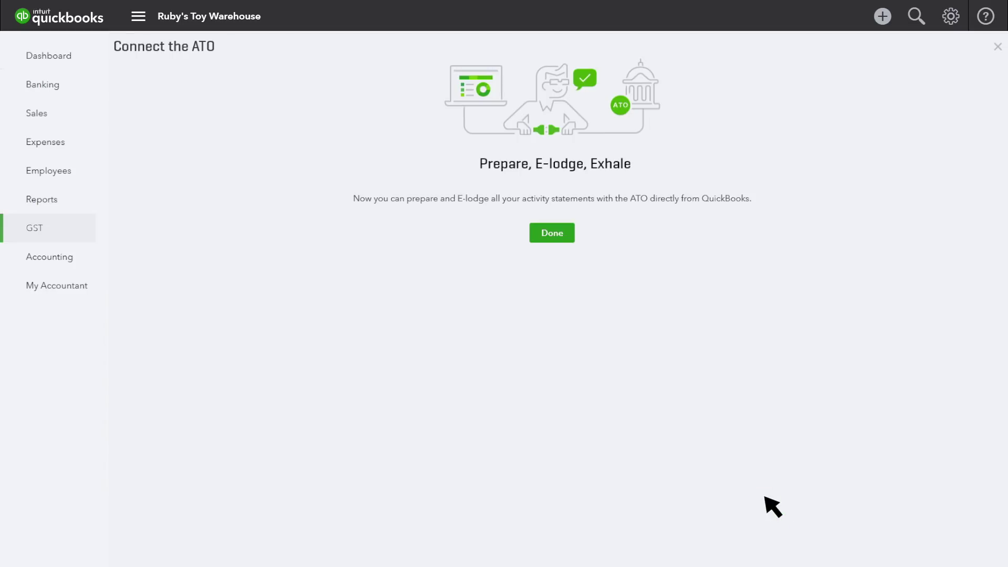